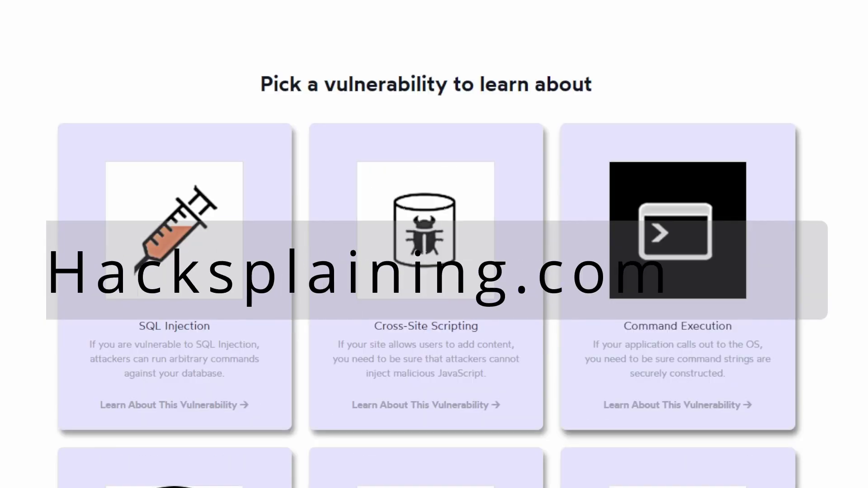
Scroll through the lesson cards down to the Buffer Overflows row.
scroll(296, 72, down, 6)
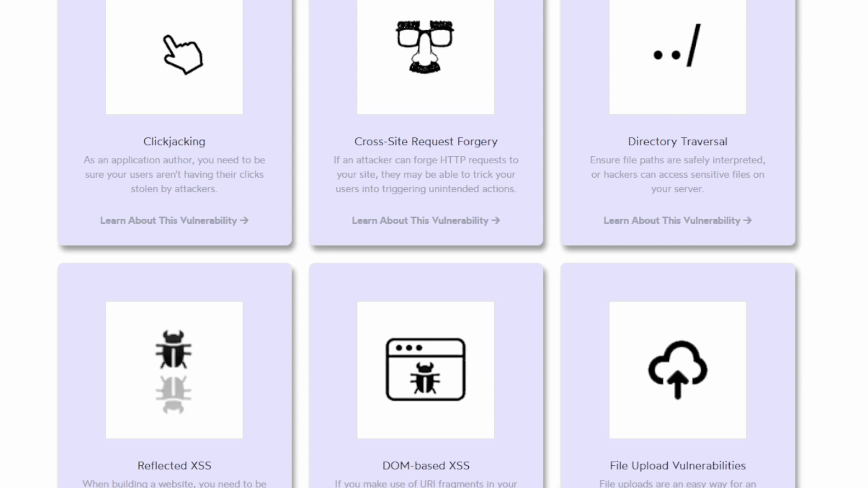
scroll(434, 244, down, 15)
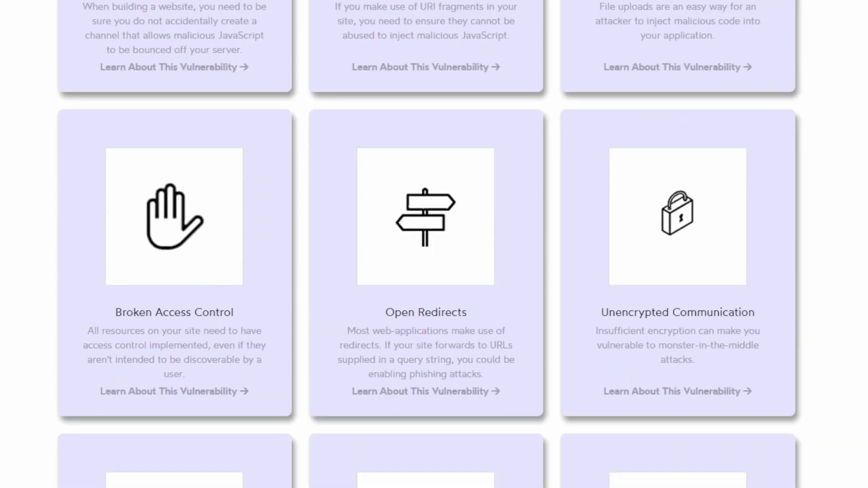
scroll(434, 244, down, 8)
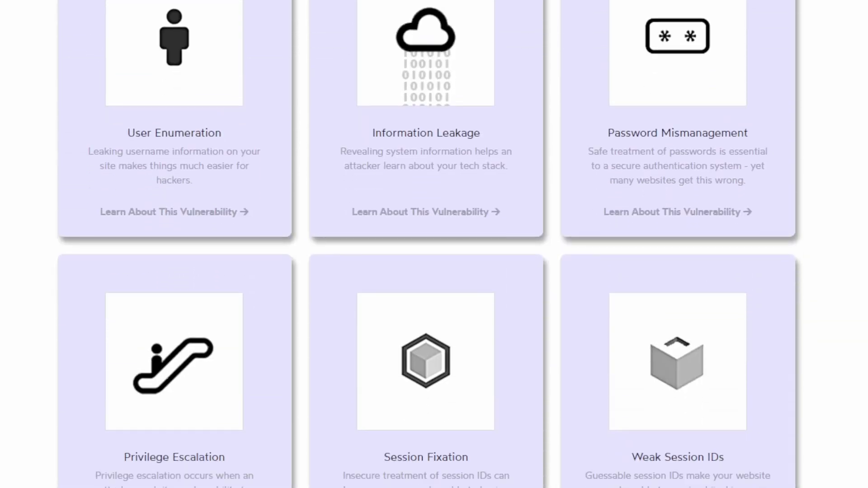
scroll(434, 245, down, 10)
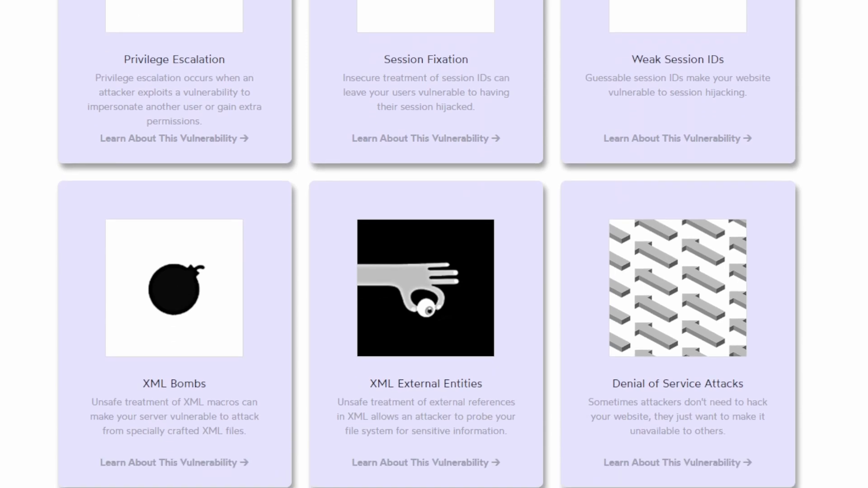
scroll(434, 244, down, 9)
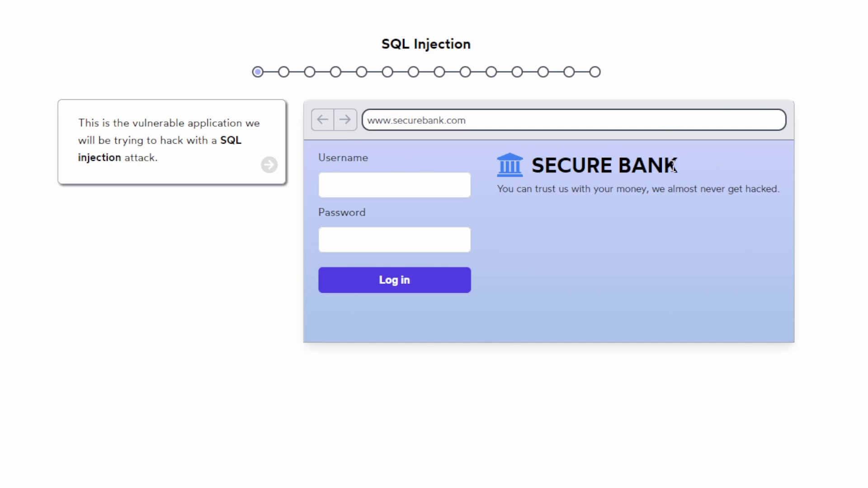
Inspect the Secure Bank heading and its Username and Password fields.
drag(674, 166, 727, 215)
click(568, 213)
click(727, 215)
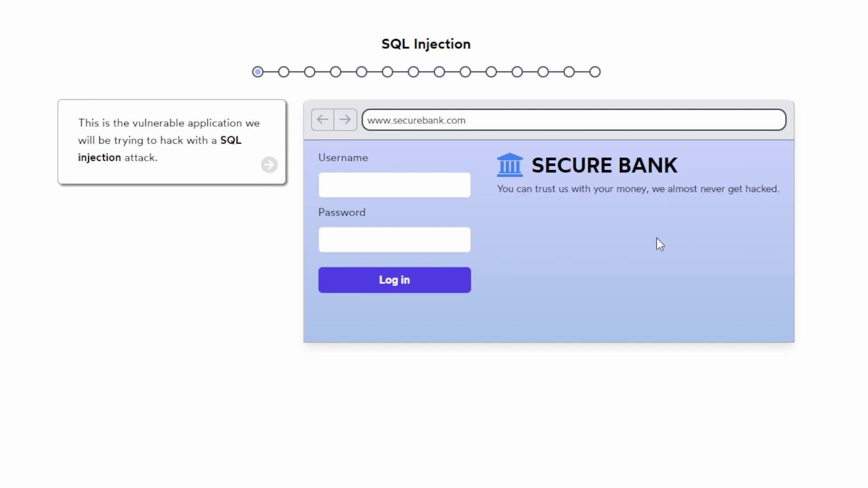
click(387, 194)
click(384, 243)
click(610, 235)
Attempt an admin/admin login, note the login-failed error, and advance to the logs.
click(348, 179)
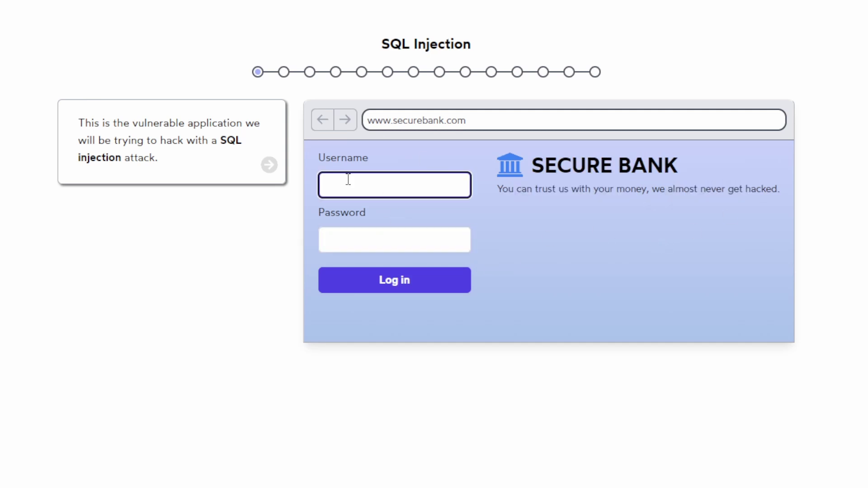
key(Tab)
text(adm)
key(Return)
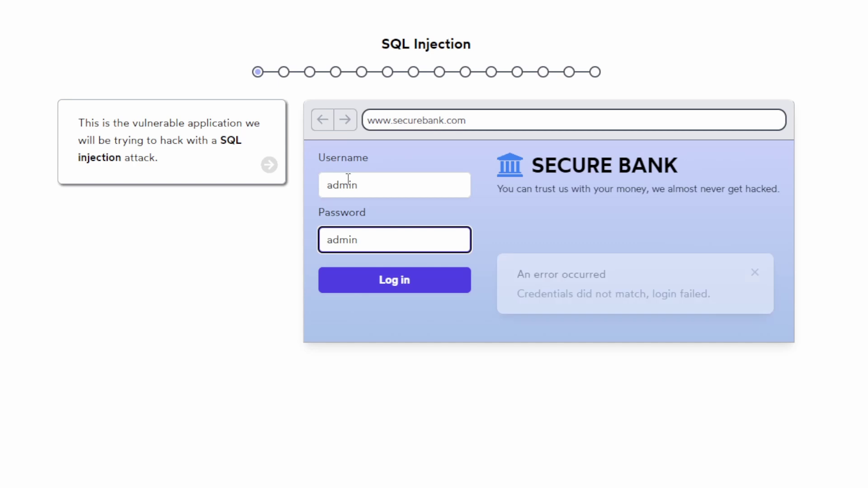
drag(524, 294, 708, 299)
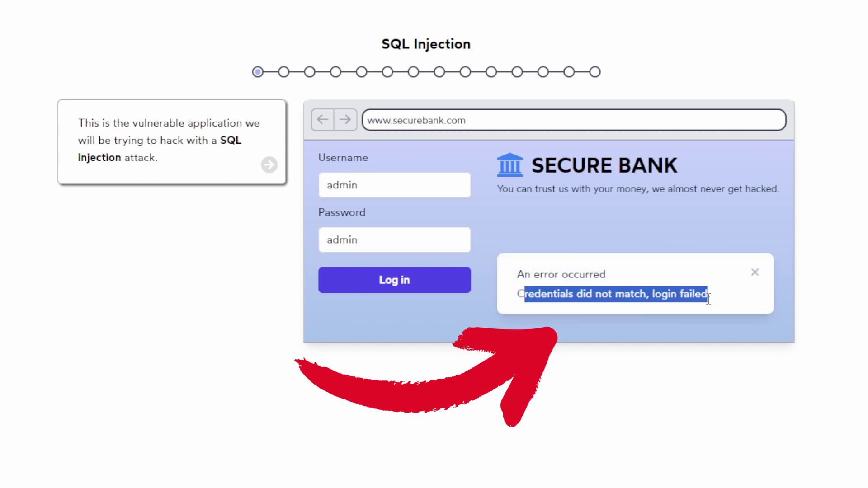
click(273, 167)
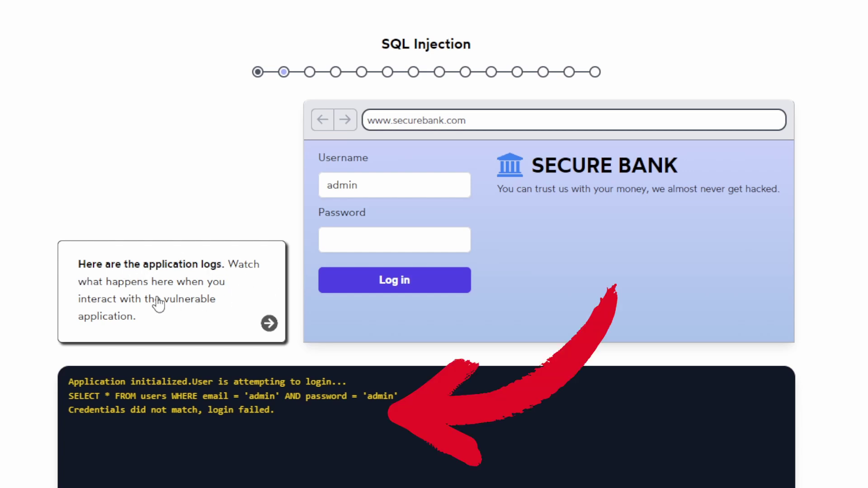
Run the suggested-credentials and trailing-quote logins to expose the SQL syntax error.
mouse_move(73, 397)
mouse_down()
mouse_move(339, 382)
mouse_move(410, 398)
mouse_move(244, 397)
mouse_move(82, 411)
mouse_up()
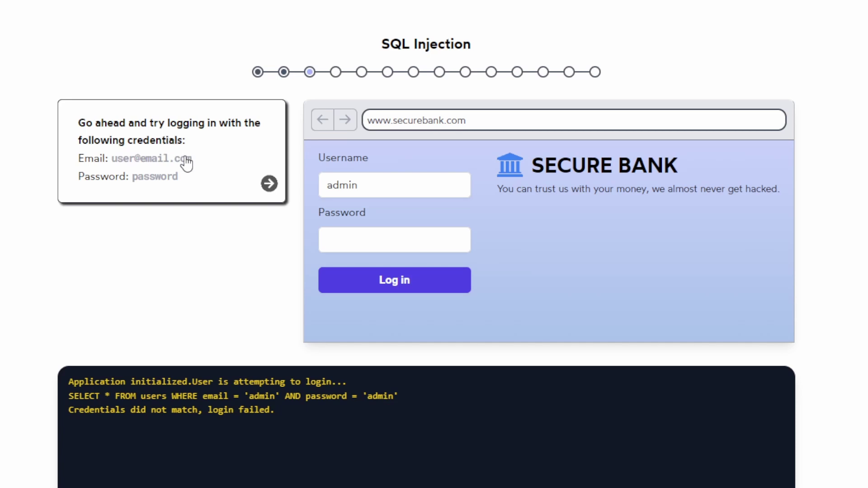
click(269, 184)
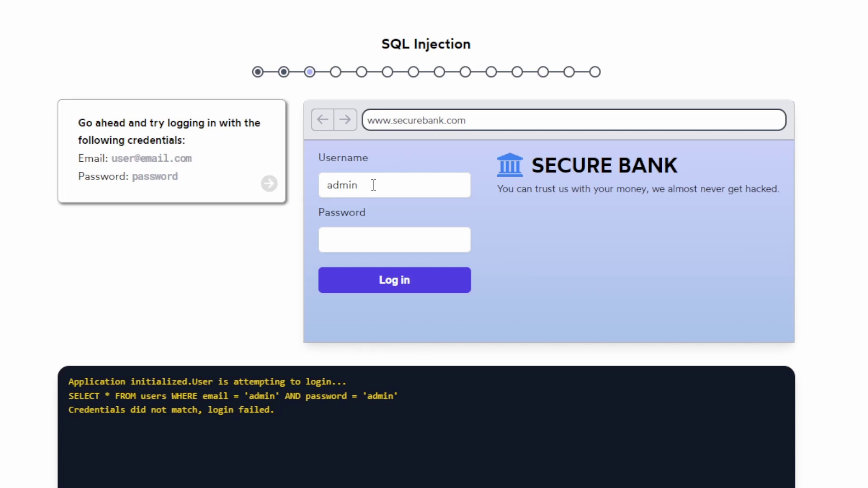
click(272, 185)
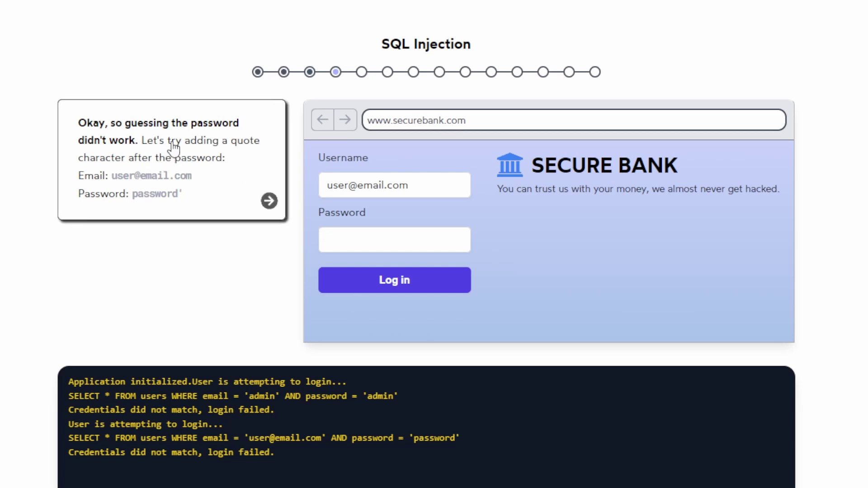
click(269, 201)
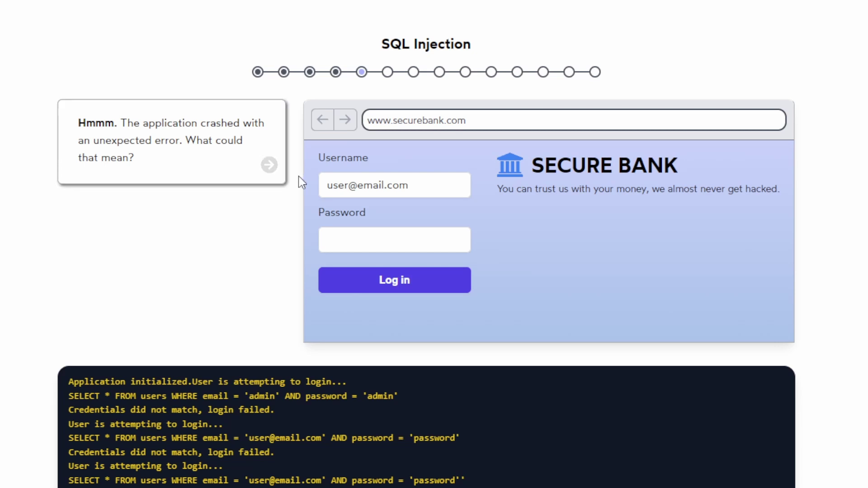
click(270, 165)
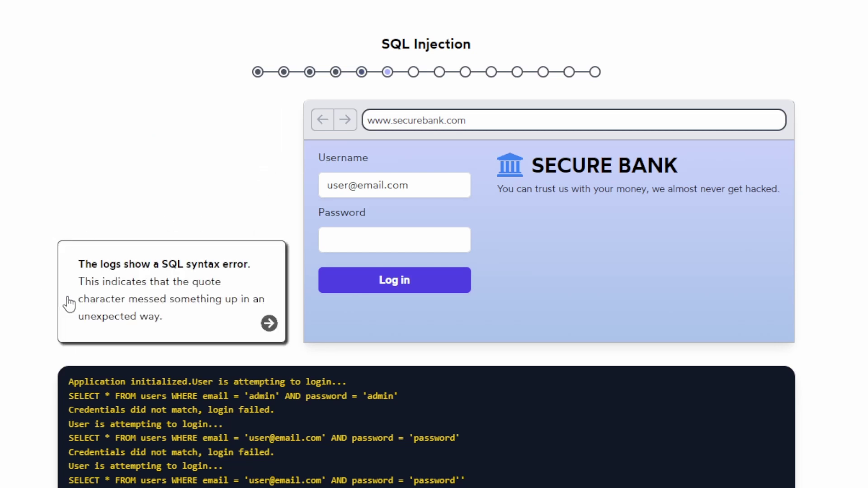
click(269, 323)
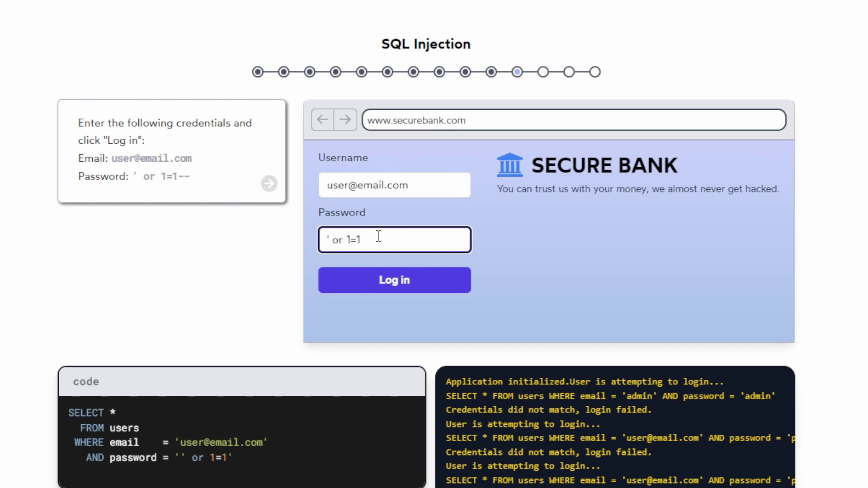
Append -- to ' or 1=1 to log in without a password, then finish the lesson.
text(--)
key(Return)
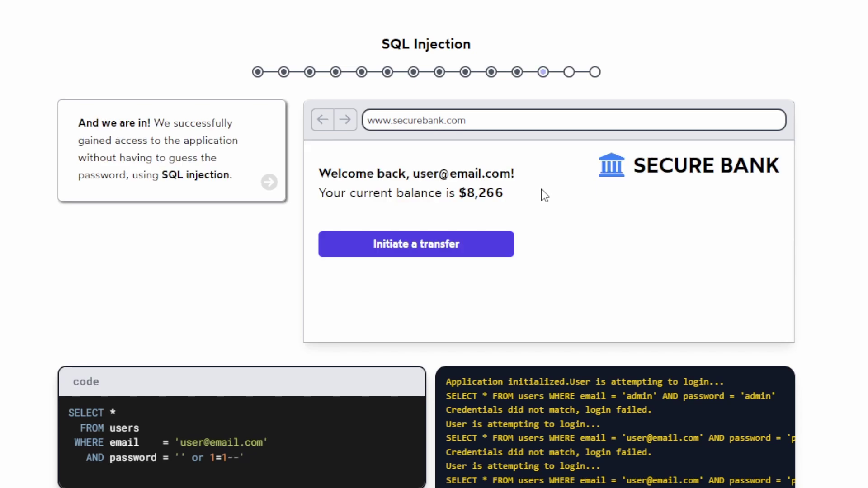
drag(545, 195, 459, 199)
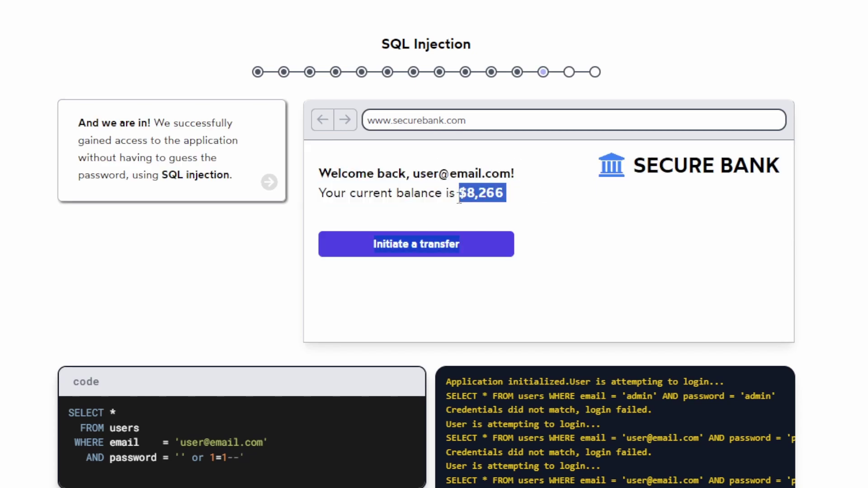
click(495, 264)
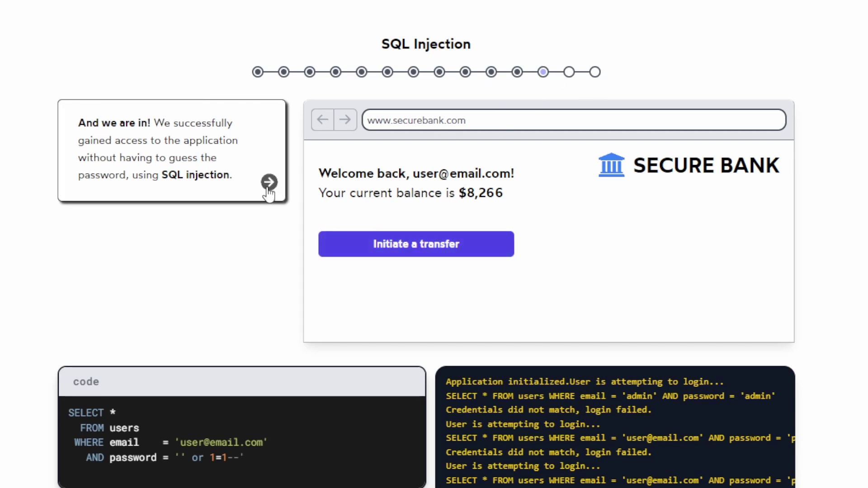
click(269, 182)
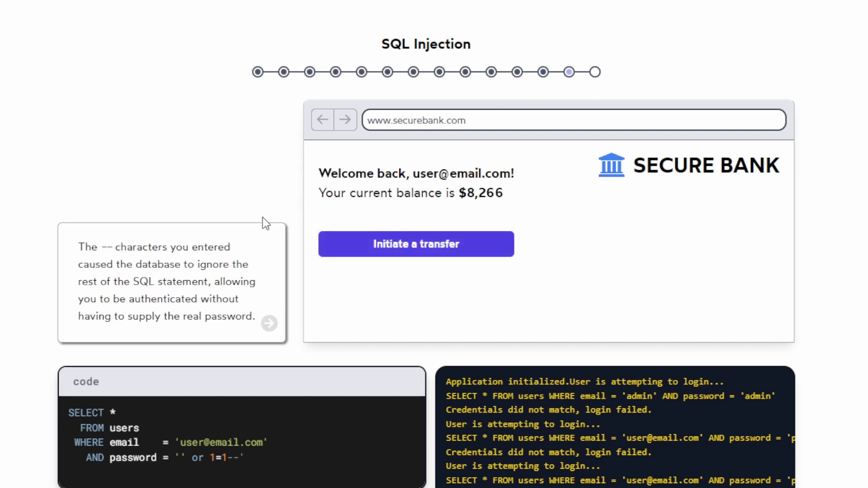
click(270, 323)
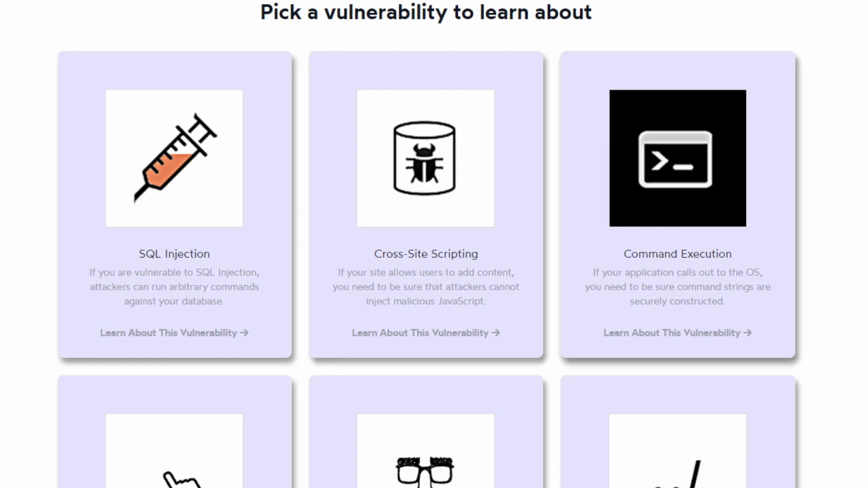
Open the Command Execution lesson and step through its insecure code example.
click(673, 200)
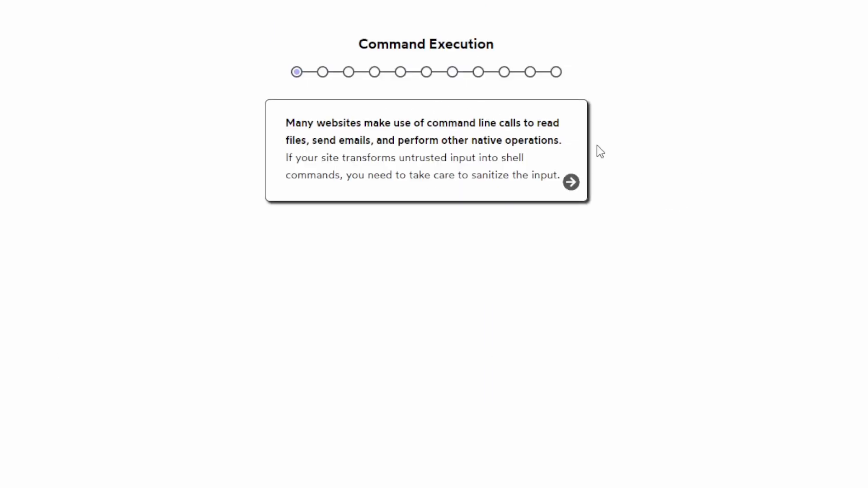
click(386, 140)
click(386, 140)
click(225, 200)
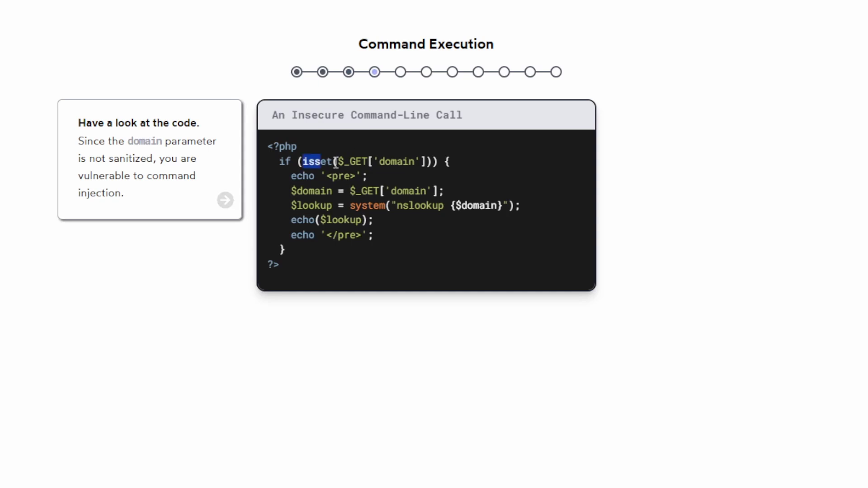
click(226, 200)
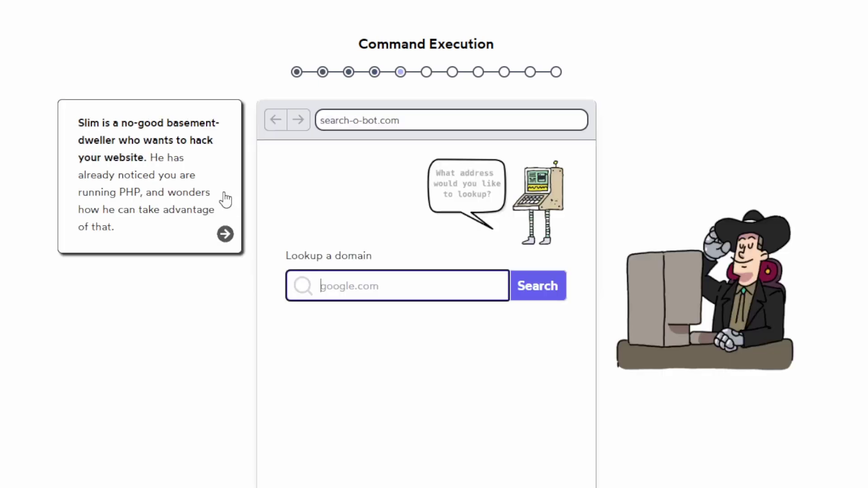
Run the google.com lookup, the echo injection, then dump /etc/shadow via cat /etc/shadow.
click(225, 234)
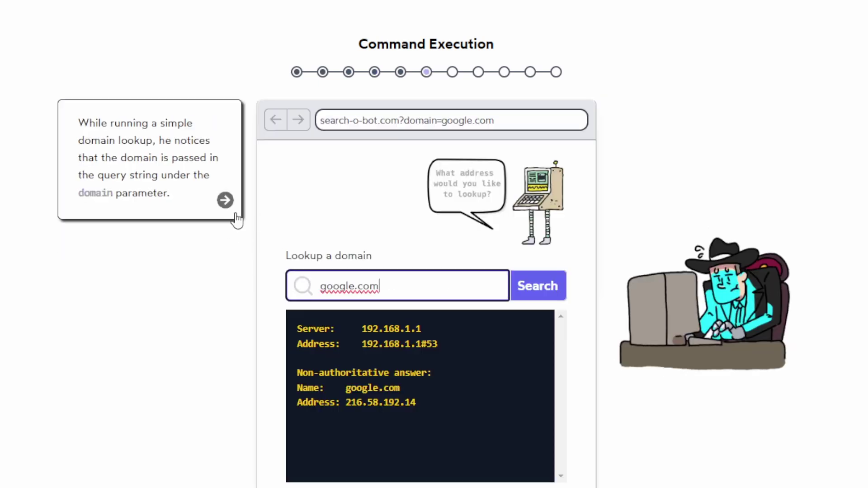
click(226, 200)
click(226, 200)
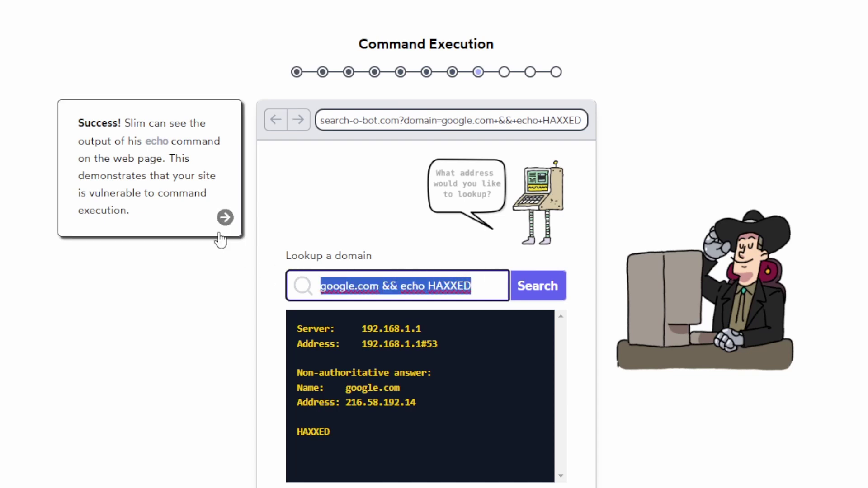
click(226, 218)
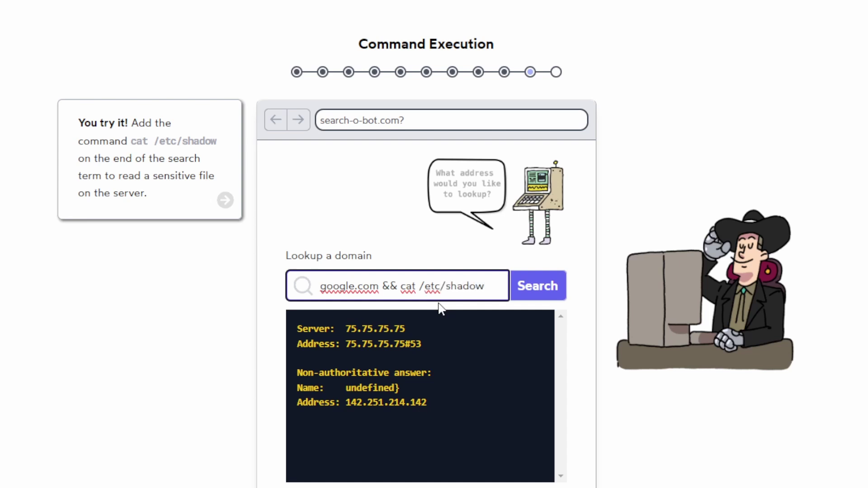
click(537, 286)
scroll(348, 443, down, 1)
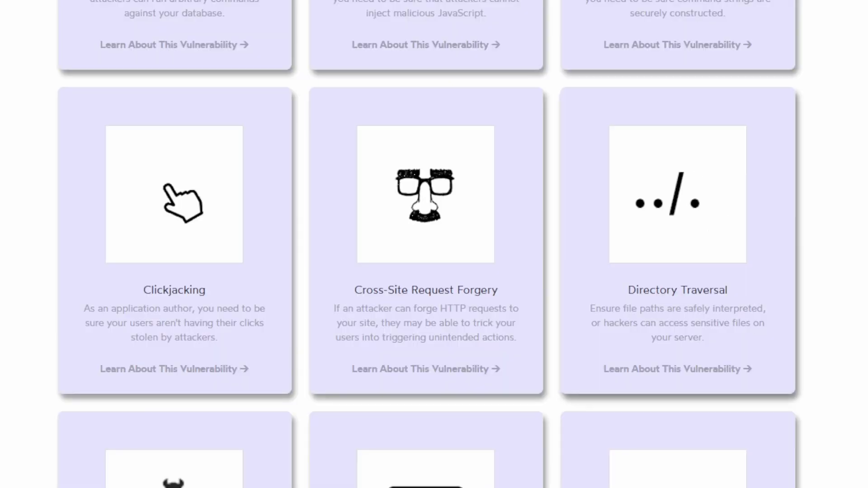
Open the Directory Traversal lesson and download the Arachnoburger menu in the Foodle demo.
click(715, 251)
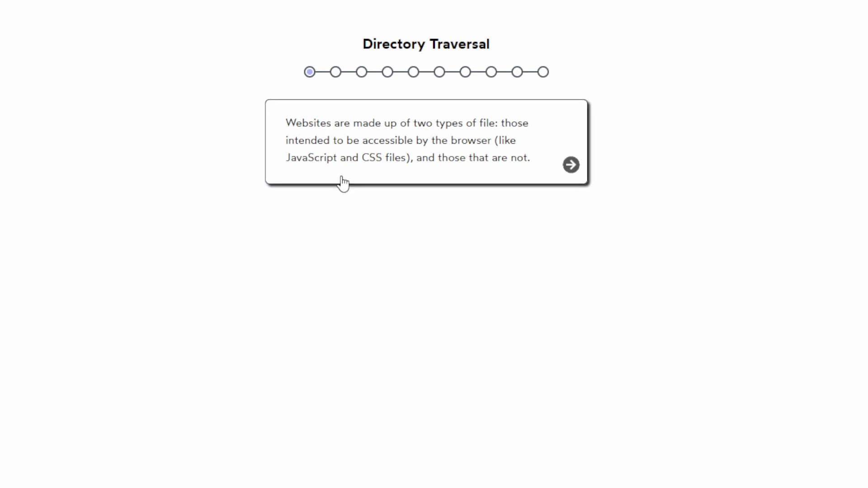
click(571, 165)
click(571, 181)
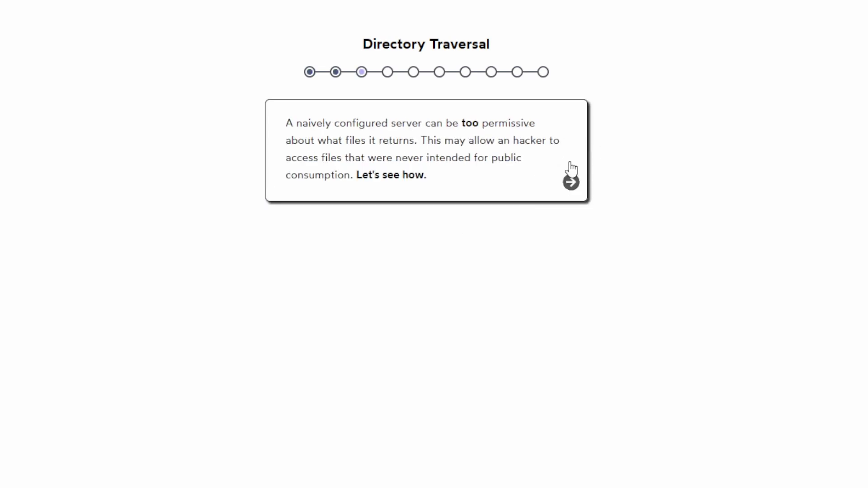
click(571, 181)
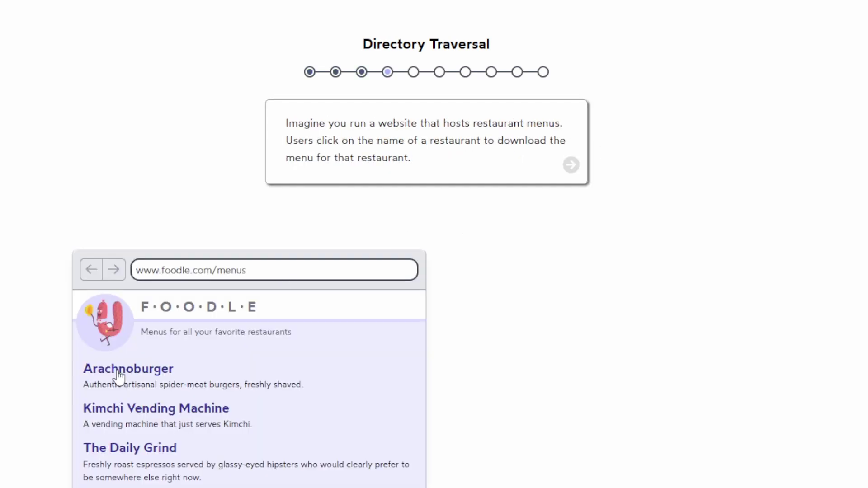
click(571, 165)
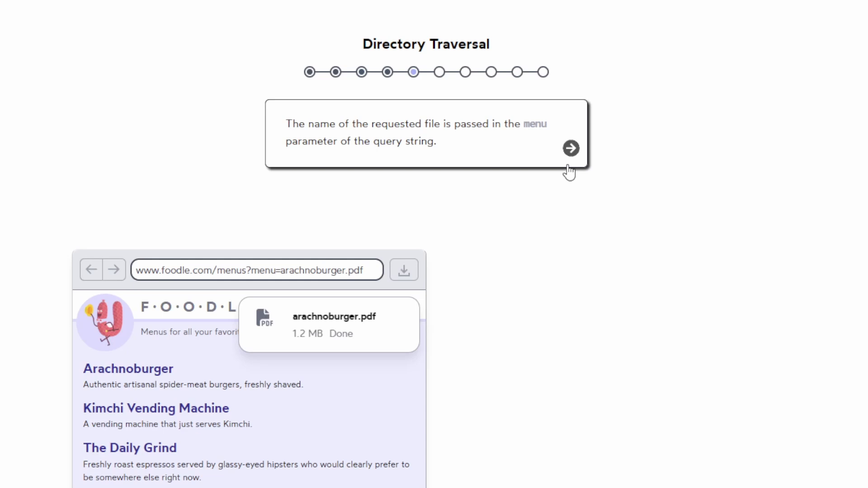
Download the shadow file and private.key via ../ paths, then continue to Cross-Site Scripting.
click(568, 166)
click(564, 167)
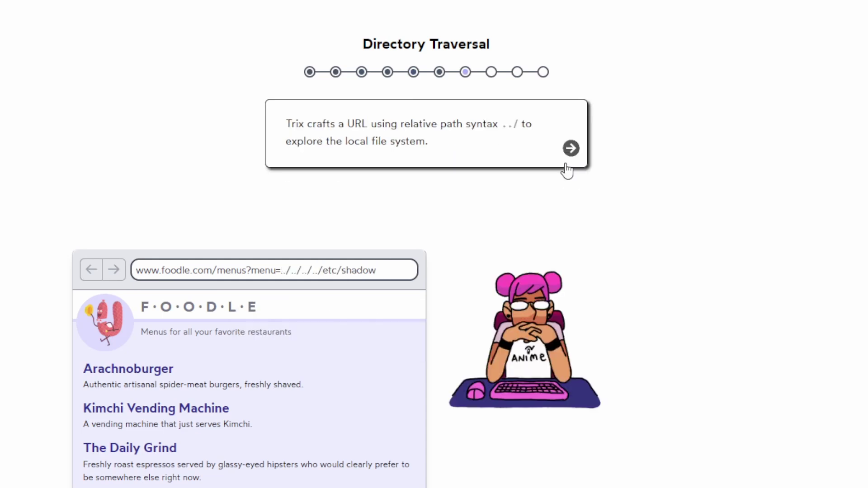
click(569, 156)
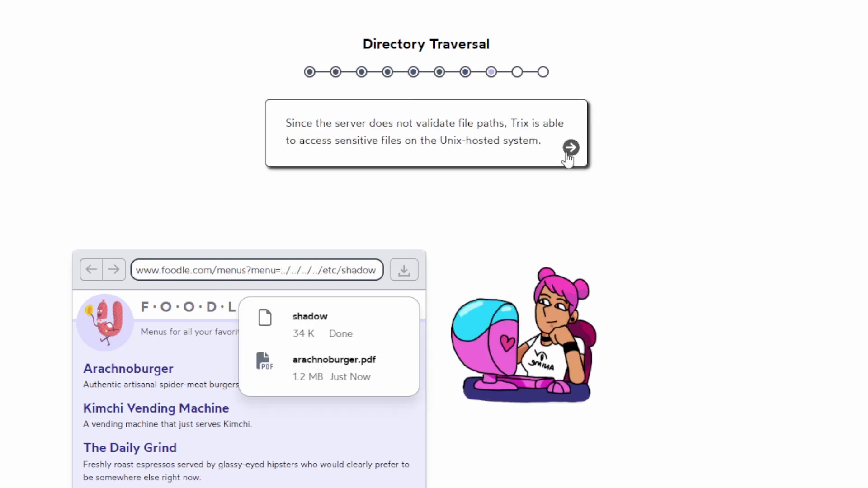
click(570, 149)
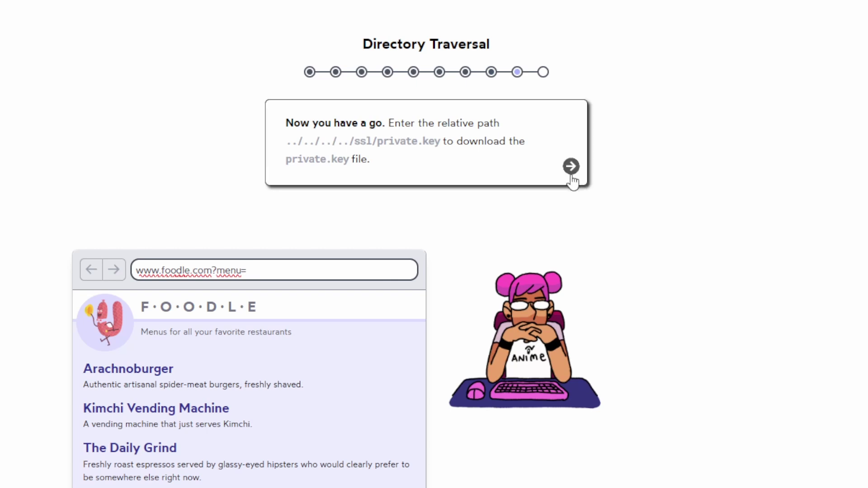
click(571, 166)
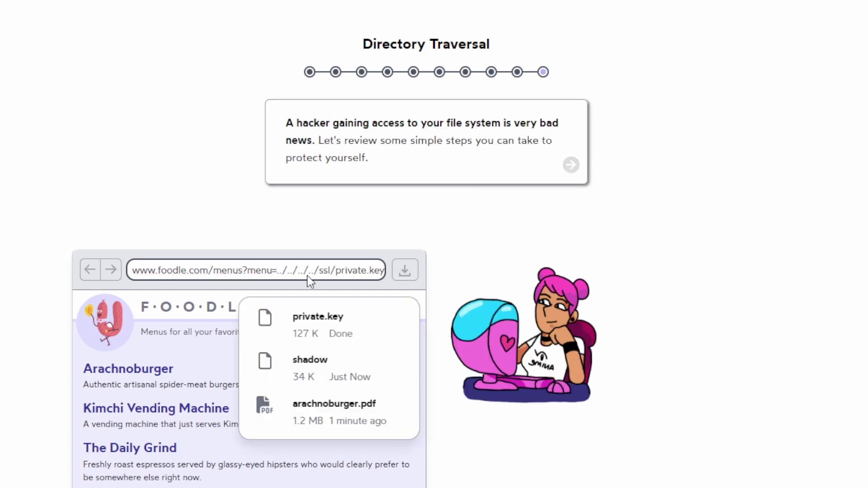
click(566, 167)
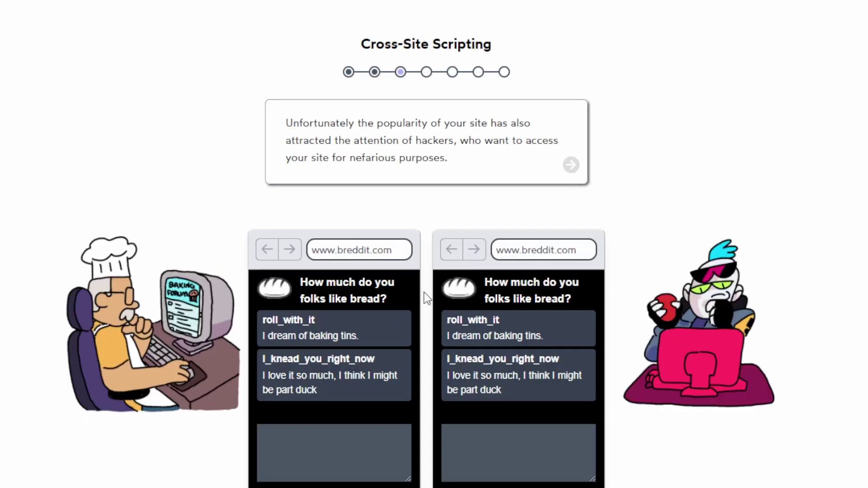
Post Mal's malicious script comment, watch Vic get redirected to haxxed.com, and dismiss the alert.
click(571, 166)
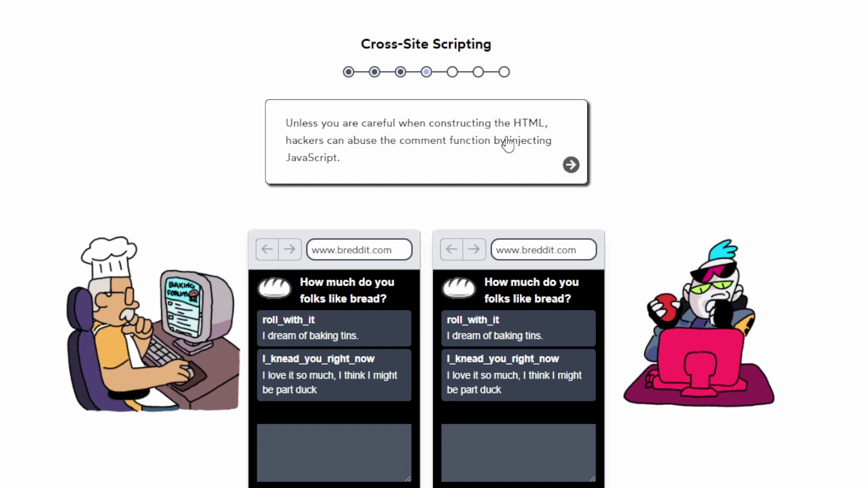
click(572, 165)
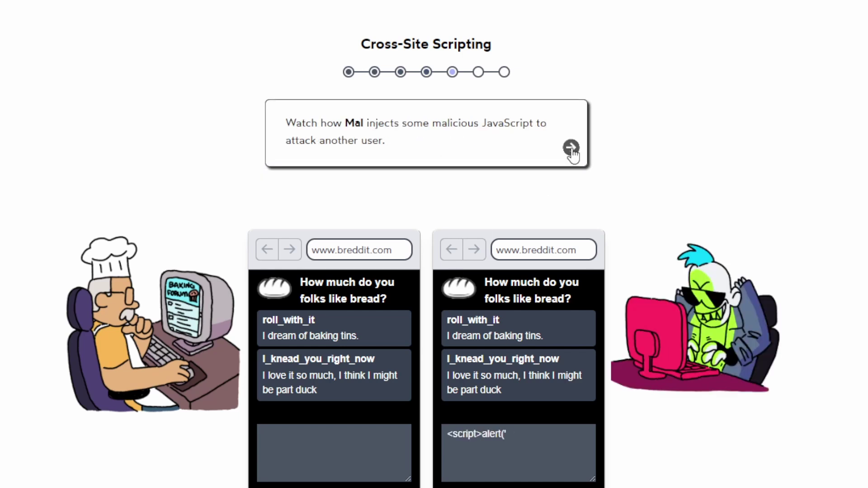
click(571, 147)
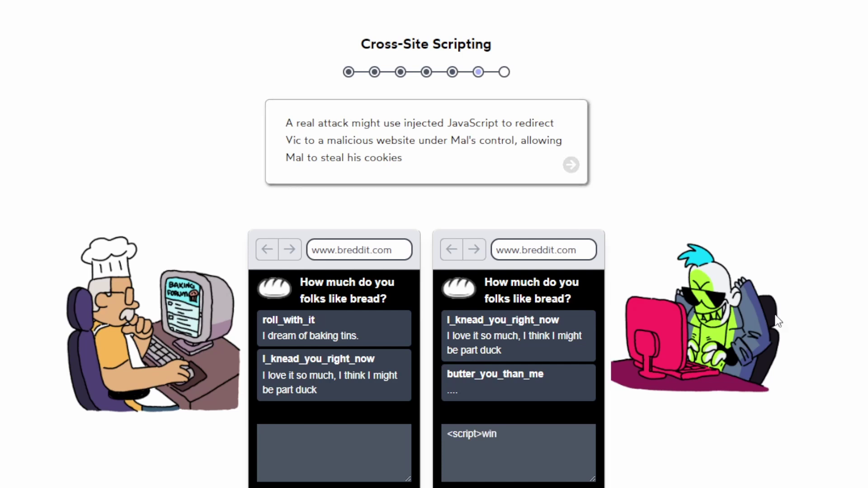
click(570, 165)
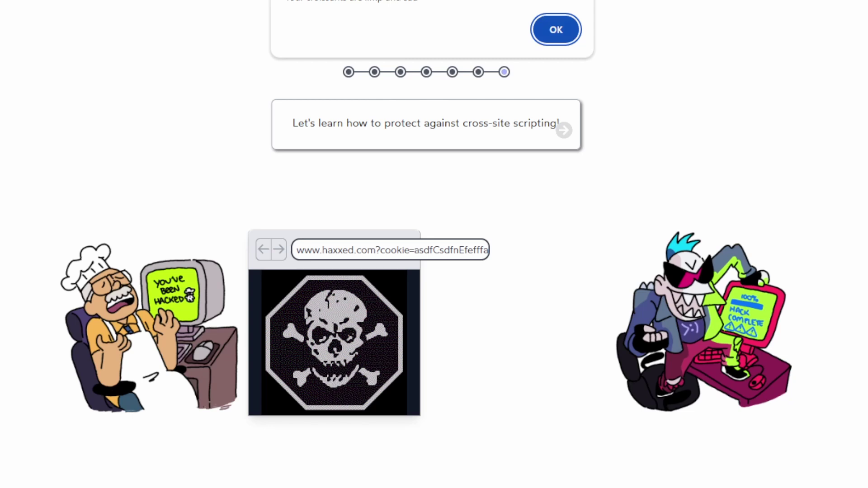
click(556, 32)
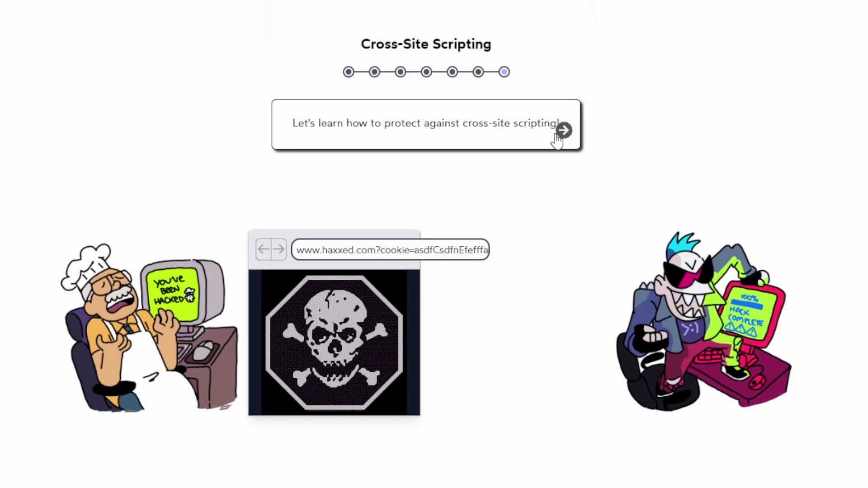